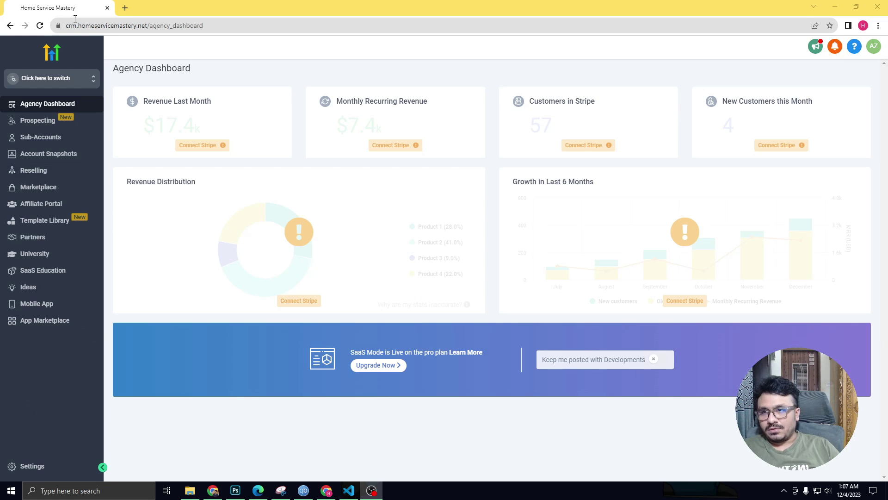
# Go to the agency Settings and open the Email Services page
pyautogui.click(31, 467)
pyautogui.click(26, 231)
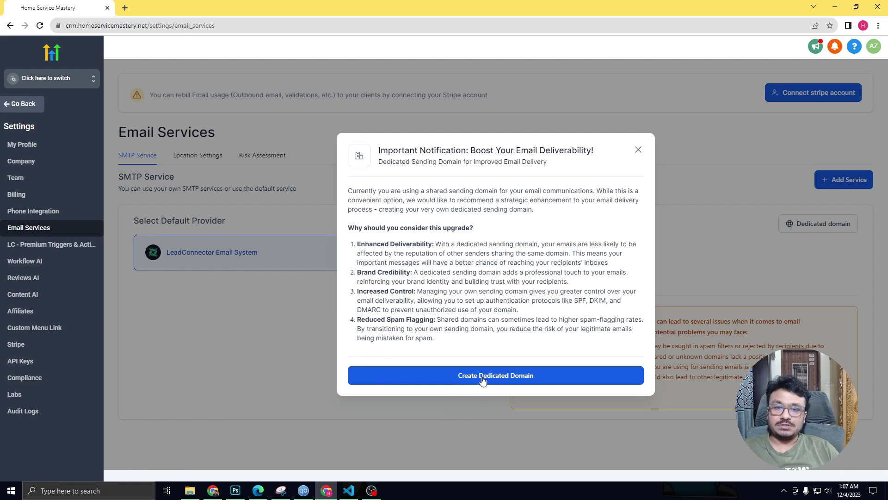
# Dismiss the dedicated-domain notification and scroll to the shared-domain warning text
pyautogui.click(638, 150)
pyautogui.scroll(-1, 659, 248)
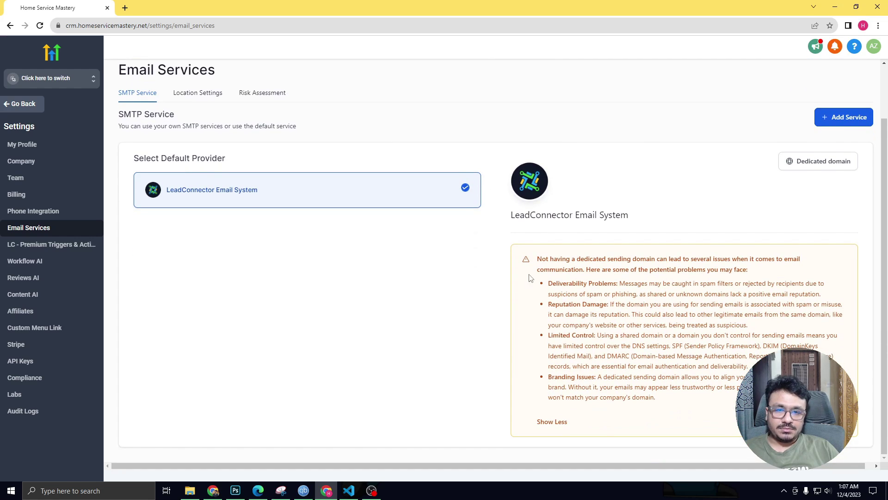
pyautogui.moveTo(536, 258); pyautogui.dragTo(665, 406)
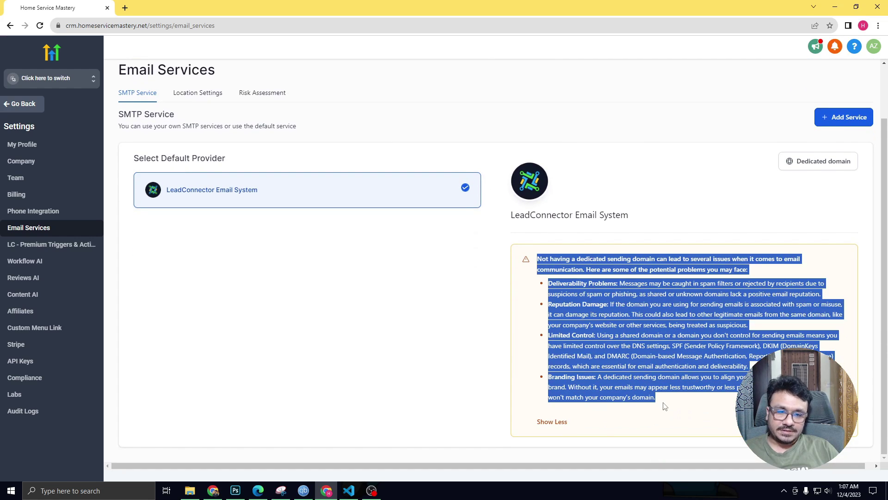
pyautogui.click(534, 247)
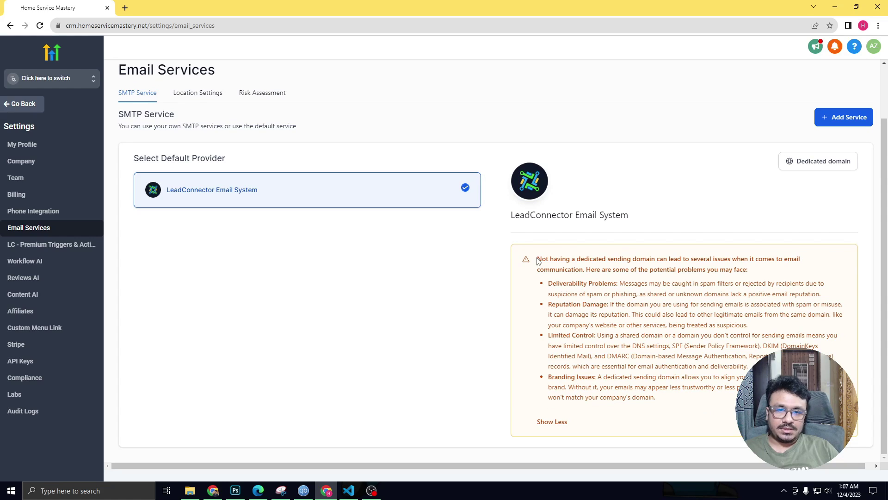
# Review the warning's risks: deliverability problems, reputation damage, branding issues and limited control
pyautogui.moveTo(538, 261); pyautogui.dragTo(634, 269)
pyautogui.moveTo(548, 284); pyautogui.dragTo(615, 283)
pyautogui.moveTo(549, 304); pyautogui.dragTo(605, 304)
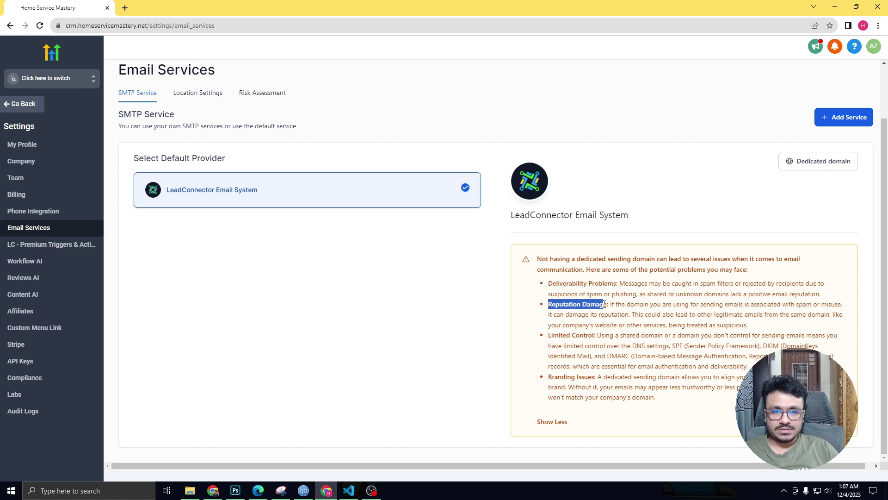
pyautogui.click(579, 313)
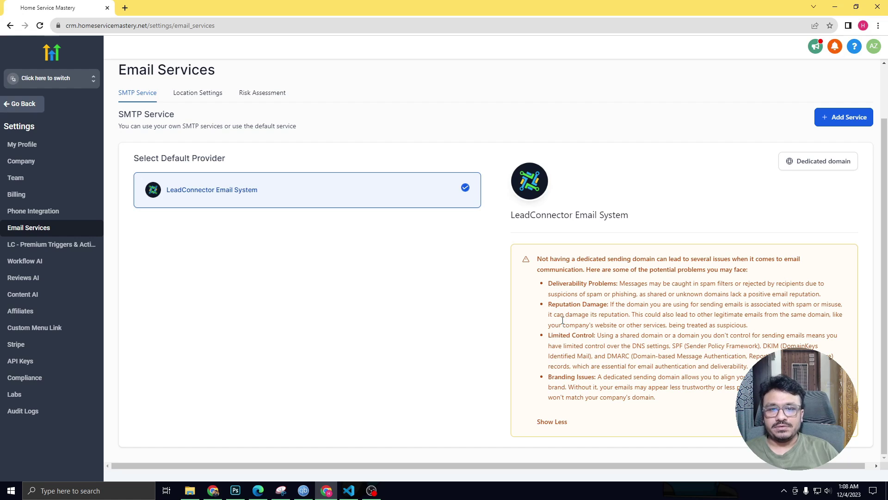
pyautogui.moveTo(548, 376); pyautogui.dragTo(596, 377)
pyautogui.click(458, 343)
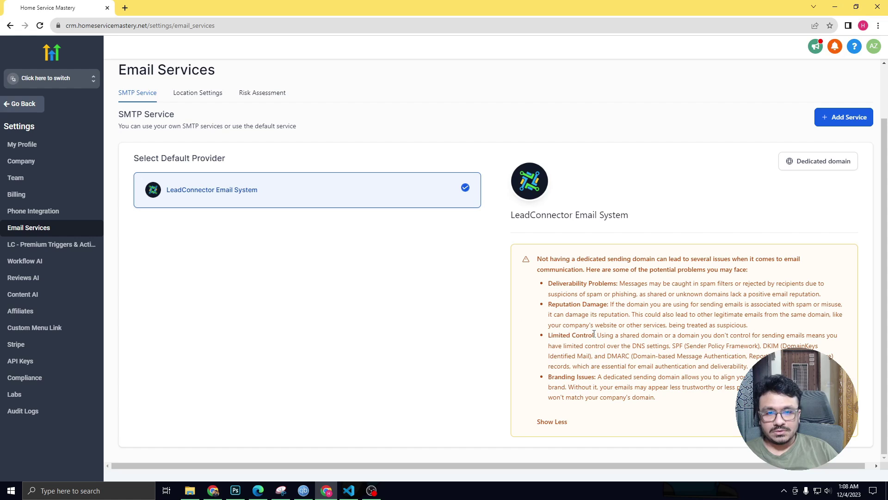
pyautogui.moveTo(594, 335); pyautogui.dragTo(540, 342)
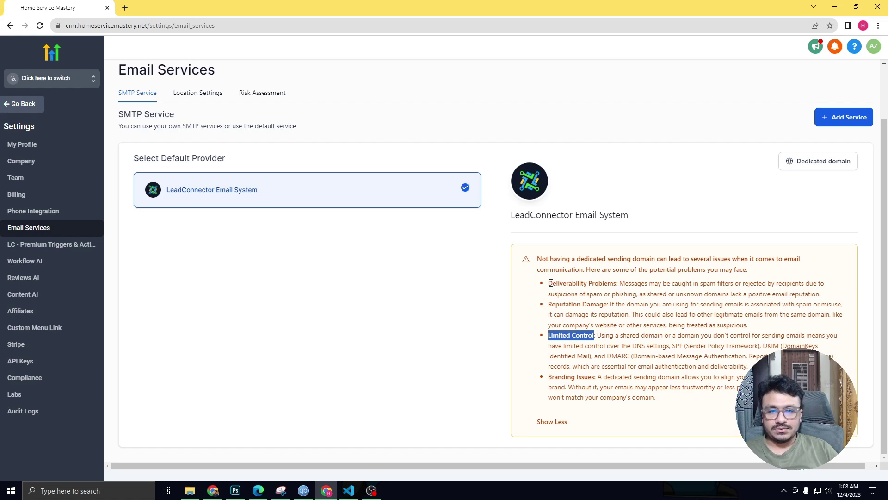
pyautogui.click(551, 304)
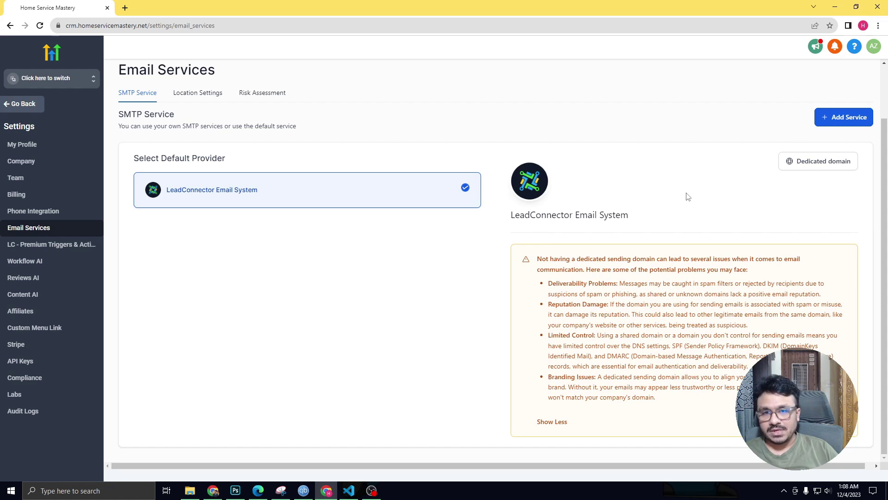
# Start a new dedicated domain and enter lc.homeservicemastery.net as its name
pyautogui.click(823, 161)
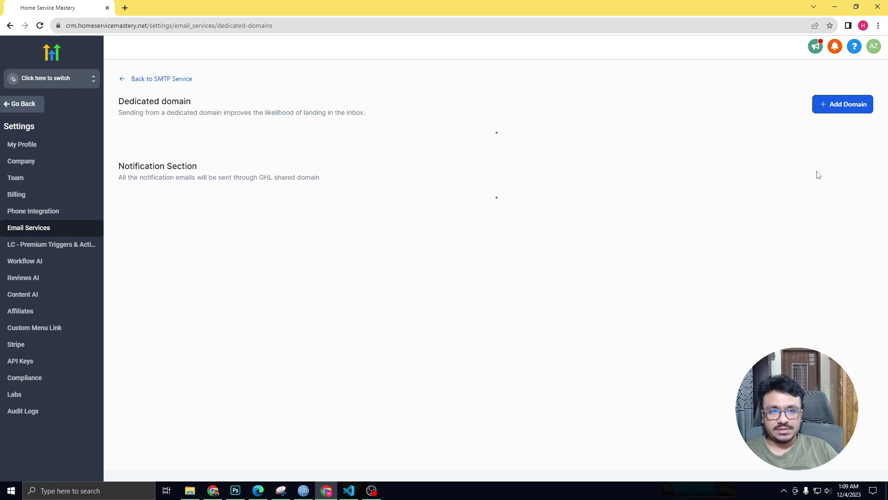
pyautogui.click(836, 109)
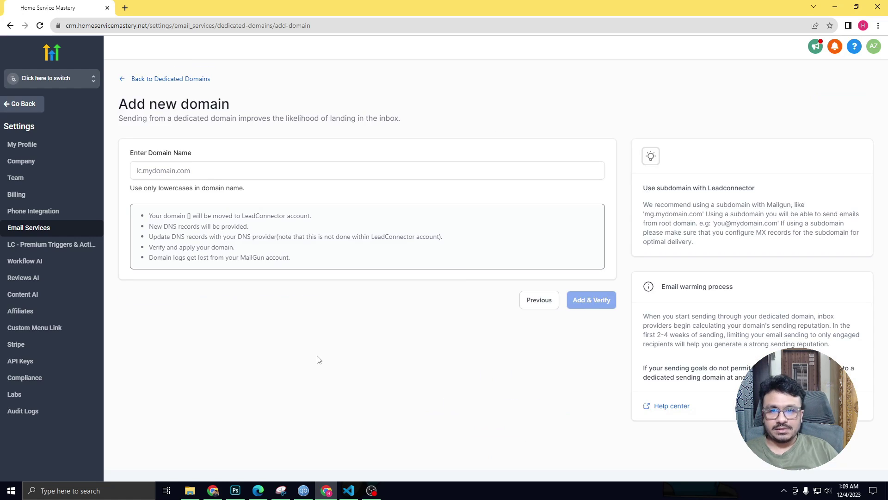
pyautogui.click(226, 174)
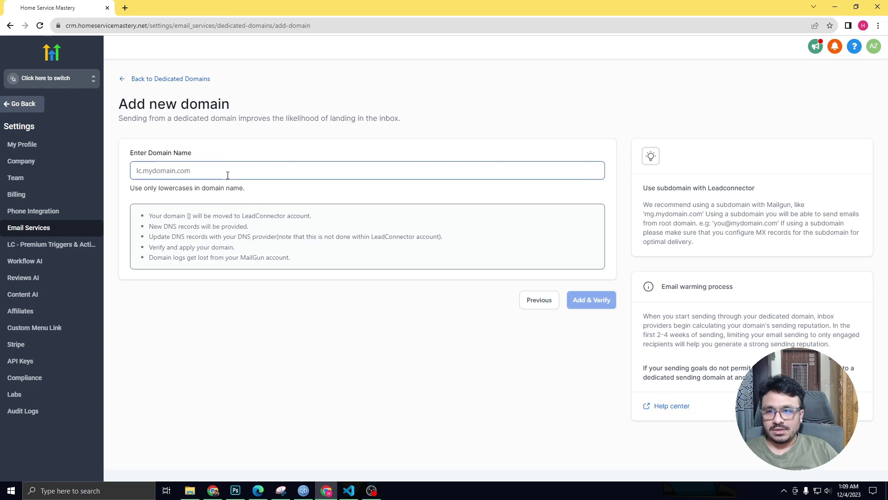
pyautogui.click(166, 187)
pyautogui.click(176, 177)
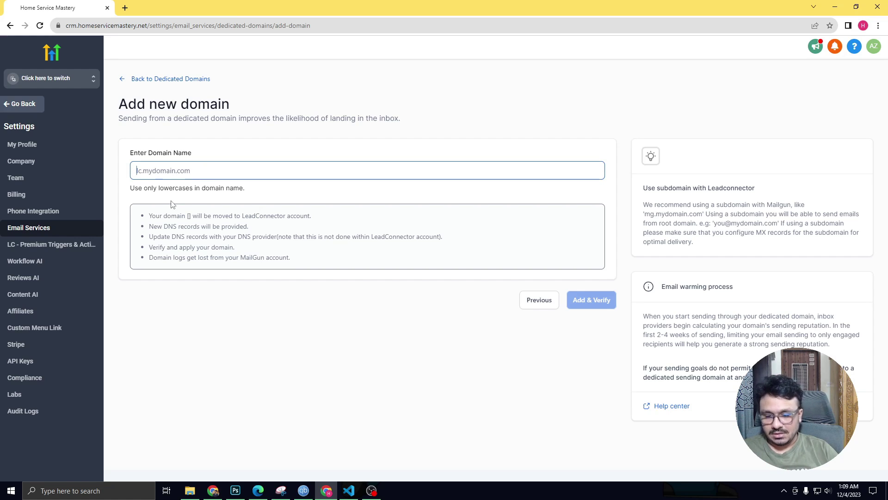
pyautogui.write('lc.homeservicemastery.net')
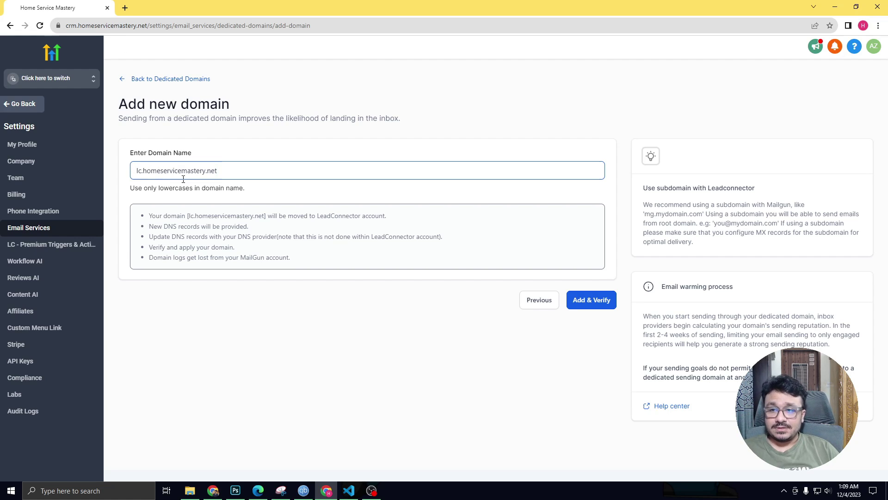
# Submit lc.homeservicemastery.net for verification and choose to add the DNS records manually
pyautogui.click(586, 304)
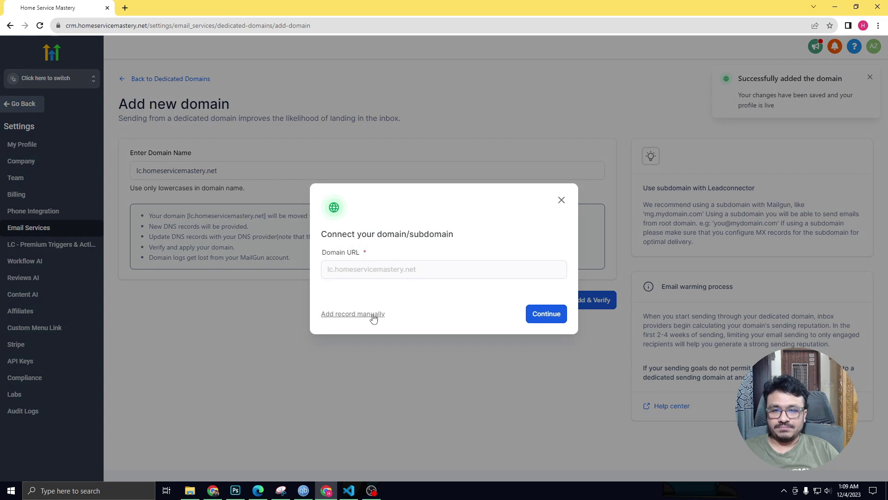
pyautogui.click(374, 319)
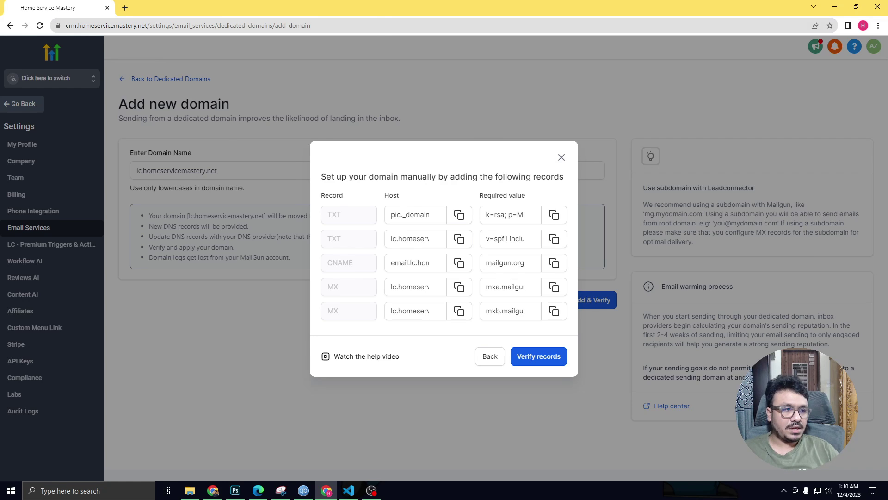
# Tile cPanel's Zone Editor beside GoHighLevel and add the pic._domainkey DKIM TXT record
pyautogui.press('super+Left')
pyautogui.click(504, 270)
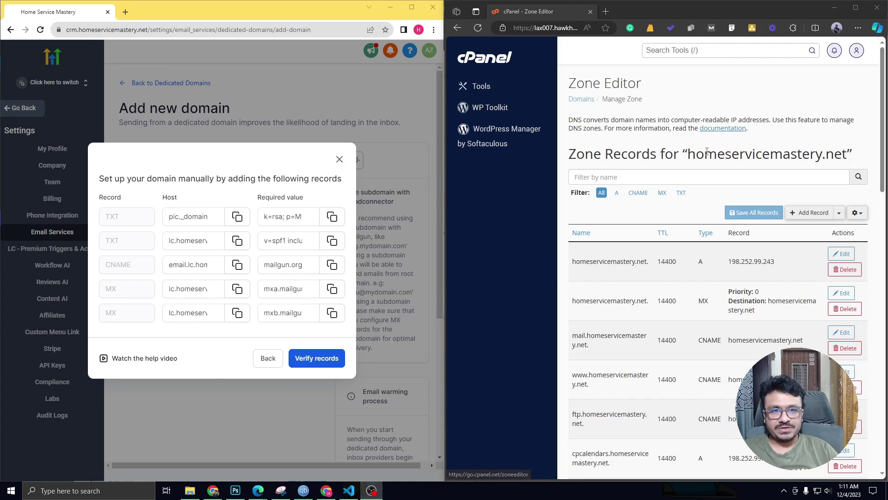
pyautogui.click(163, 287)
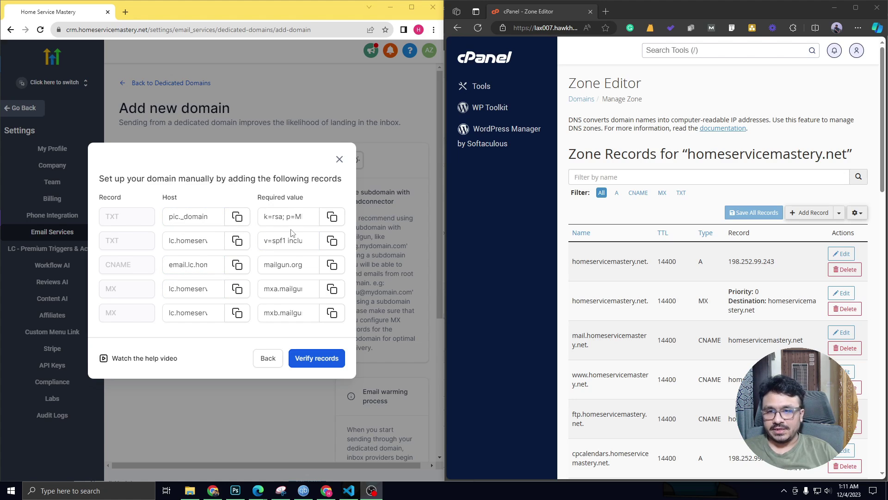
pyautogui.click(807, 212)
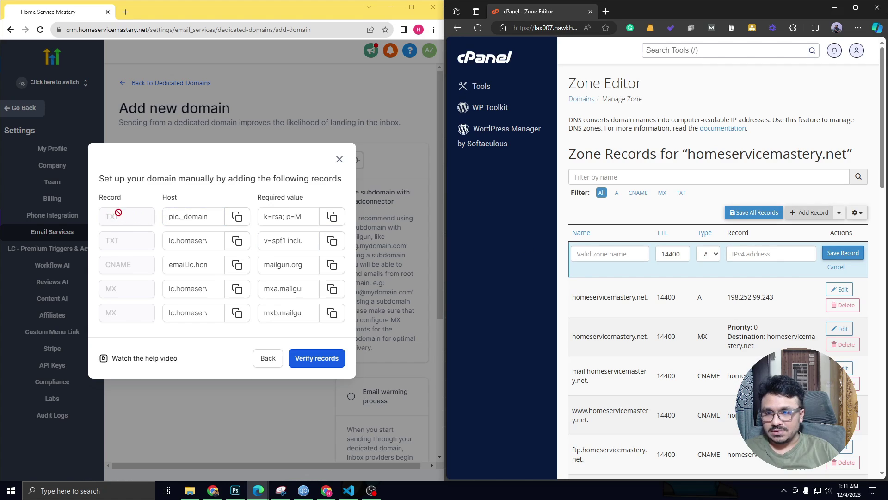
pyautogui.click(245, 224)
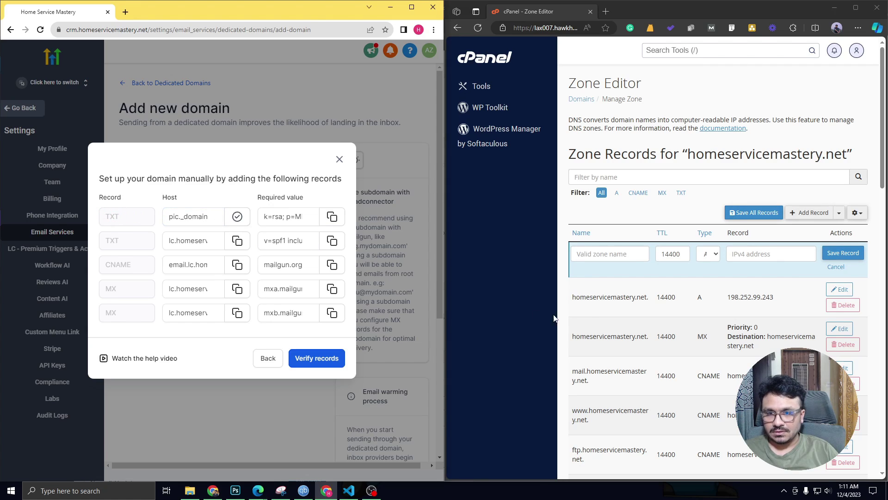
pyautogui.click(633, 253)
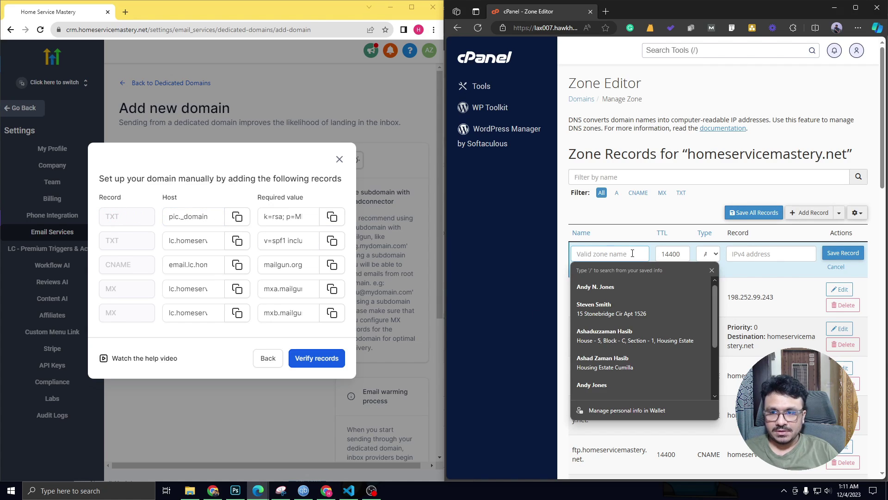
pyautogui.hotkey('ctrl', 'v')
pyautogui.click(714, 257)
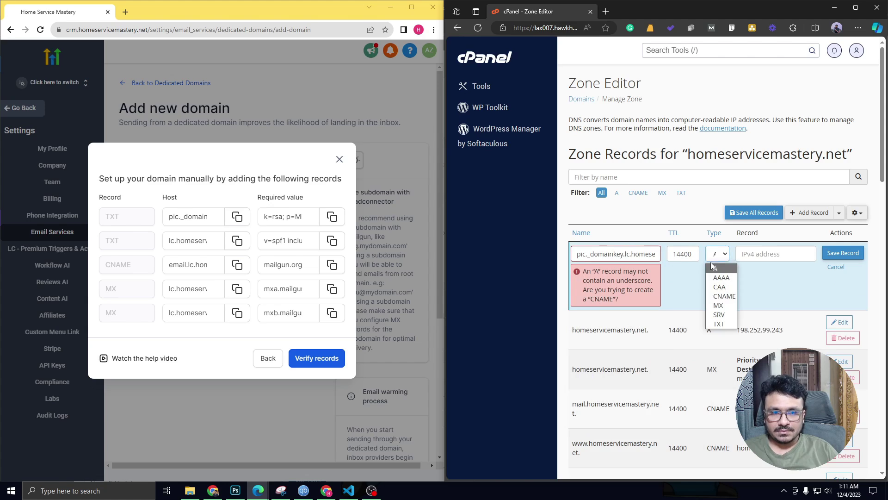
pyautogui.click(718, 323)
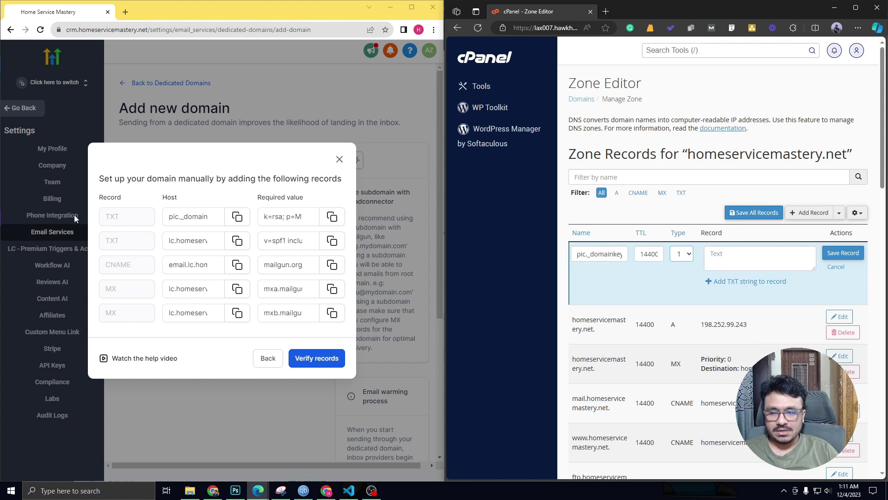
pyautogui.click(332, 217)
pyautogui.click(736, 257)
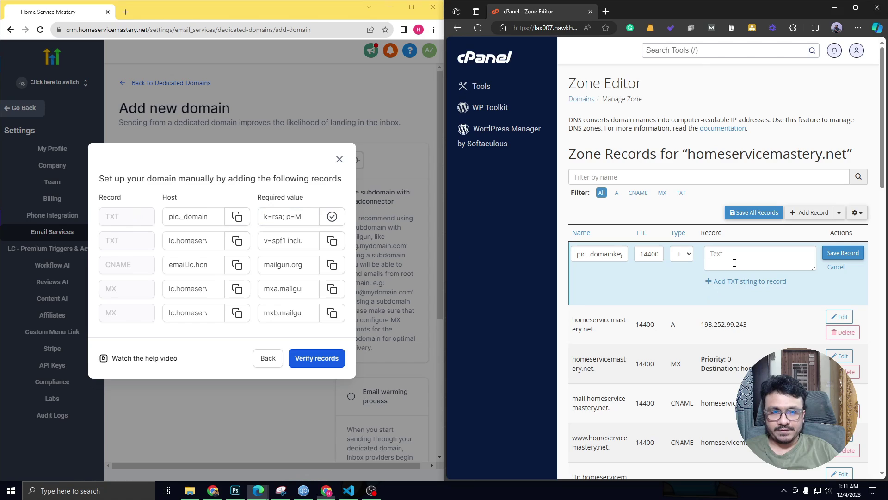
pyautogui.hotkey('ctrl', 'v')
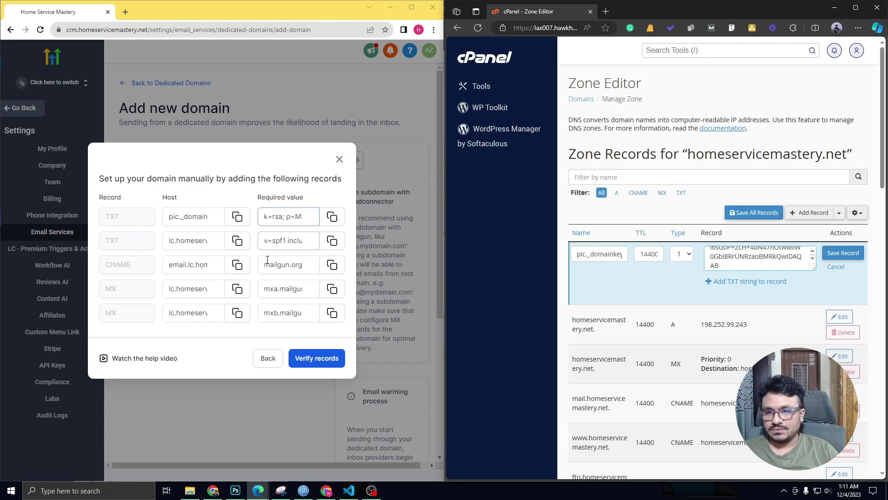
pyautogui.click(841, 252)
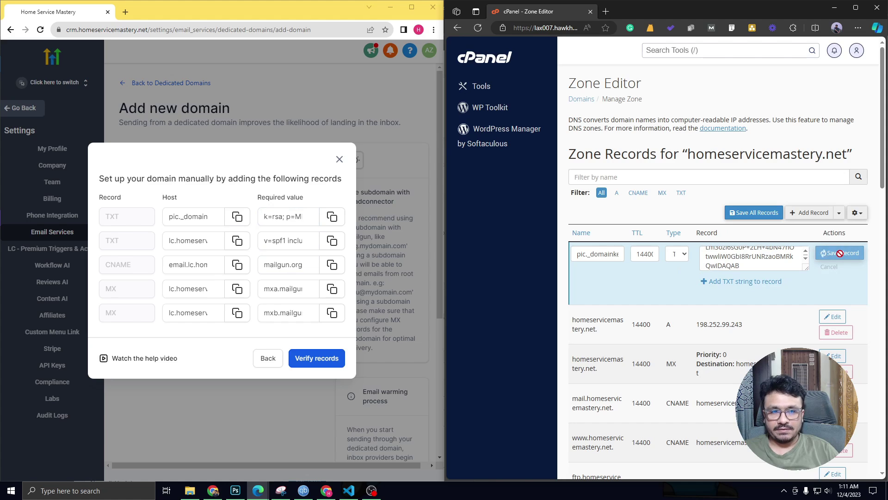
# Add the second TXT record holding the SPF value
pyautogui.click(238, 241)
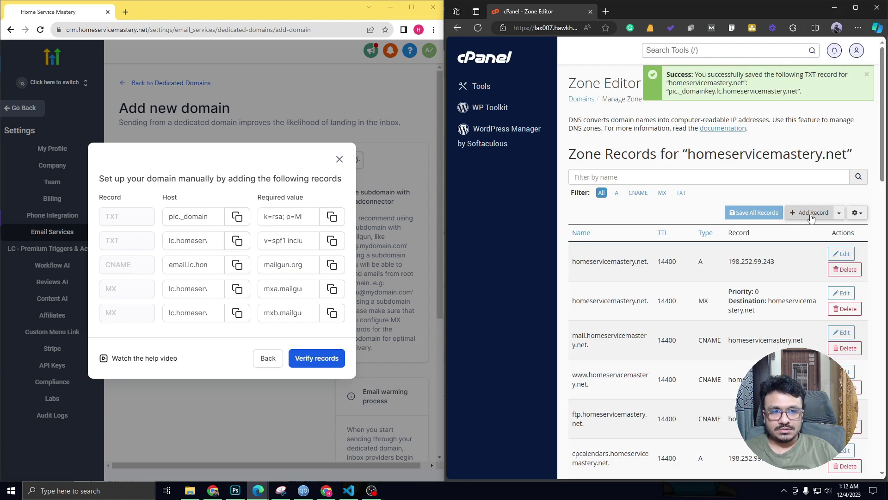
pyautogui.click(819, 212)
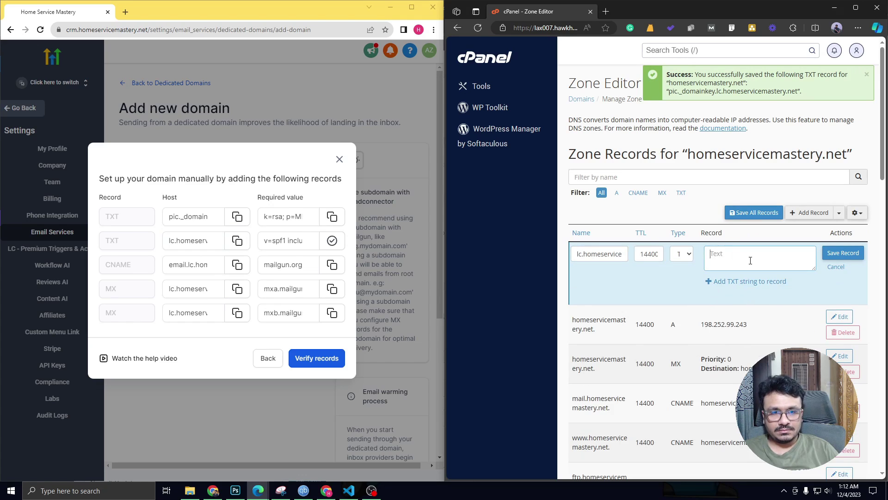
pyautogui.hotkey('ctrl', 'v')
pyautogui.click(839, 253)
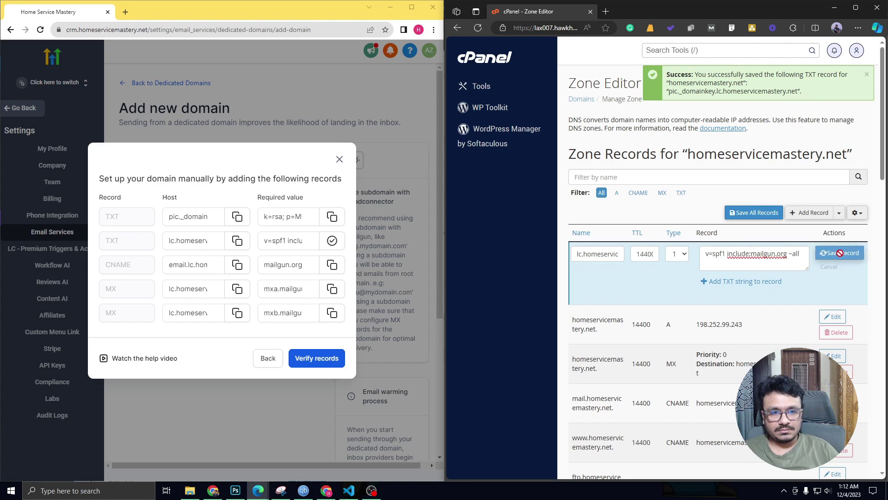
# Add a CNAME record email.lc.homeservicemastery.net pointing to mailgun.org
pyautogui.click(236, 272)
pyautogui.click(809, 212)
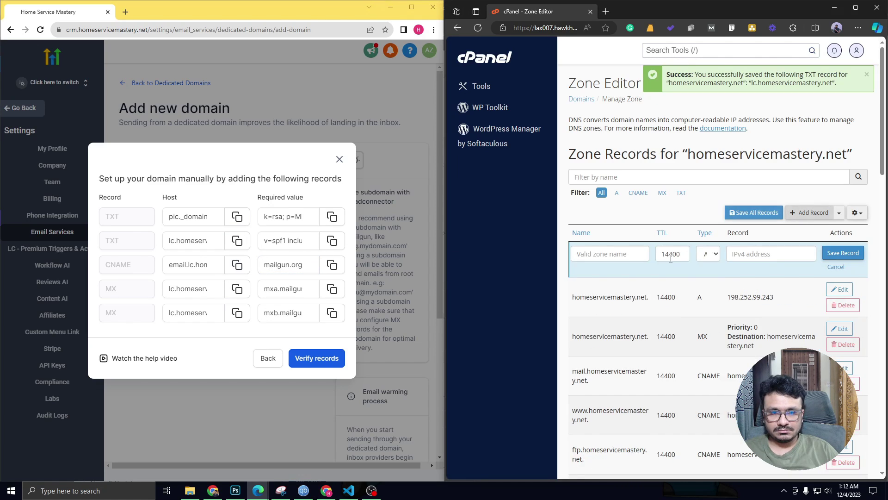
pyautogui.click(596, 253)
pyautogui.hotkey('ctrl', 'v')
pyautogui.click(708, 254)
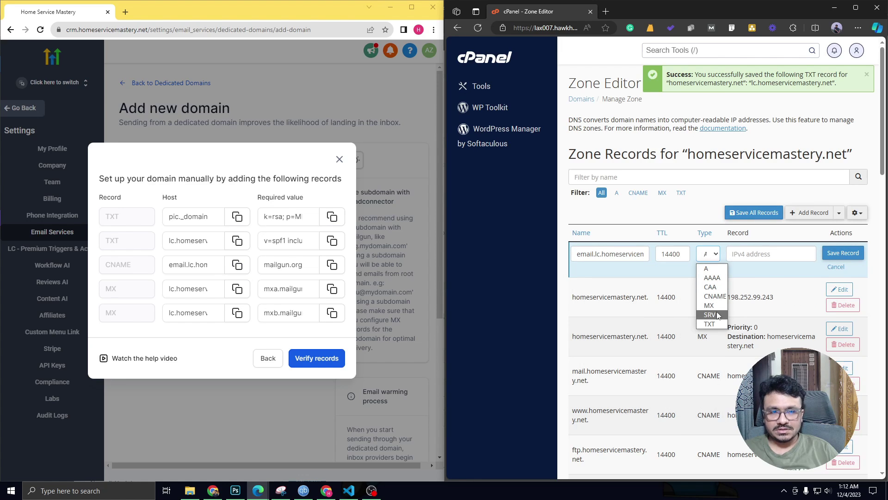
pyautogui.click(714, 297)
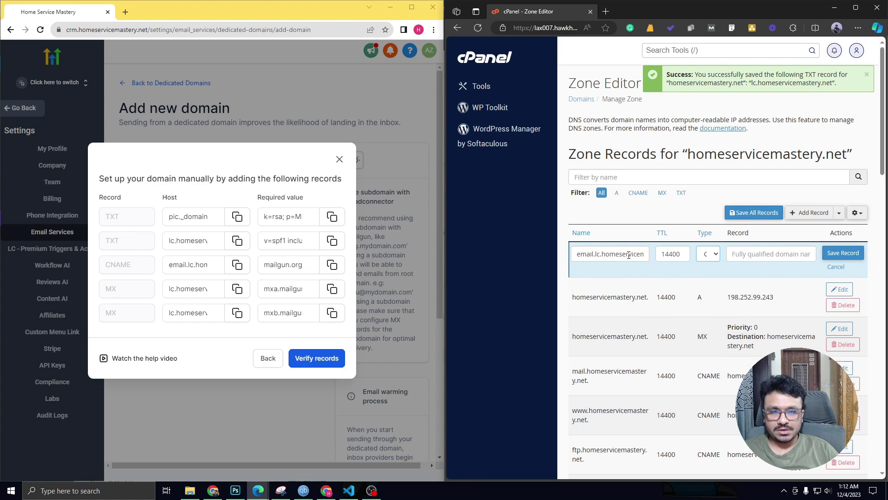
pyautogui.click(331, 265)
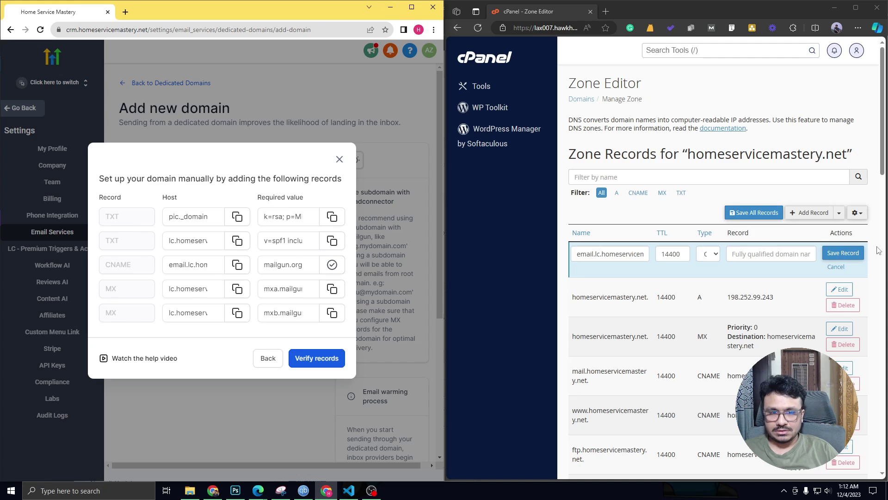
pyautogui.click(780, 253)
pyautogui.hotkey('ctrl', 'v')
pyautogui.click(843, 252)
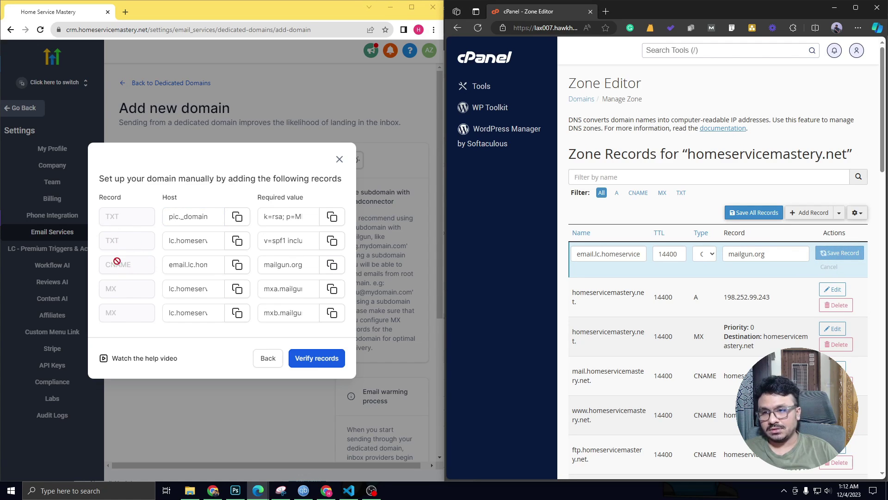
pyautogui.click(237, 289)
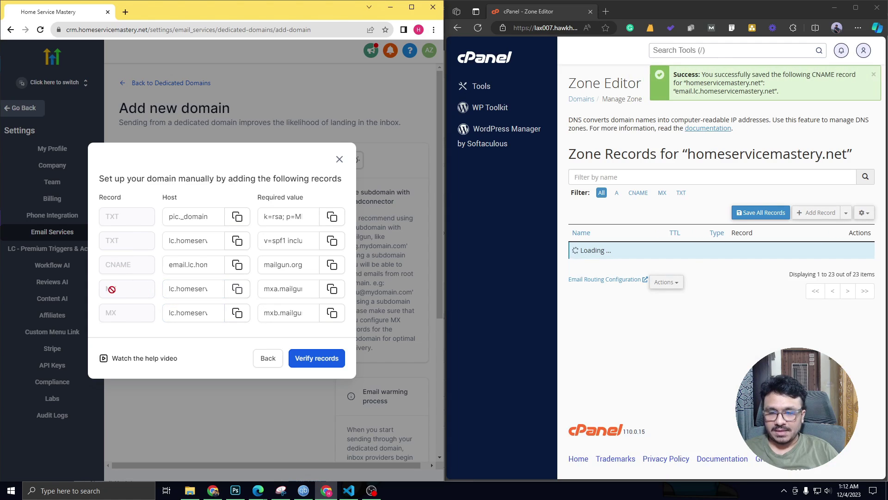
# Add an MX record for lc.homeservicemastery.net to mxa.mailgun.org with priority 10
pyautogui.click(808, 215)
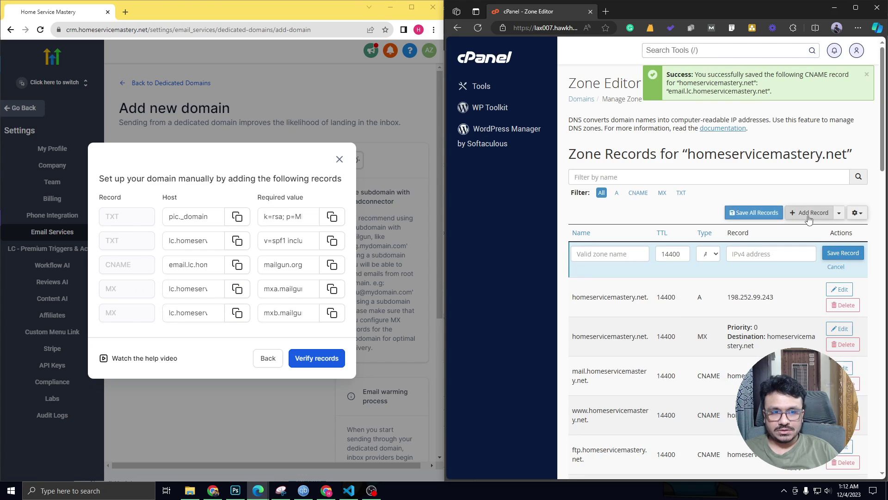
pyautogui.click(609, 254)
pyautogui.hotkey('ctrl', 'v')
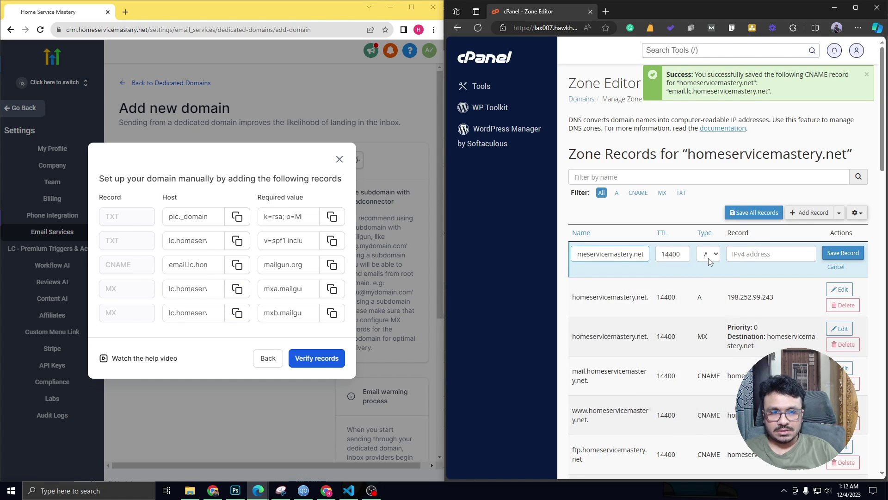
pyautogui.click(710, 260)
pyautogui.click(712, 308)
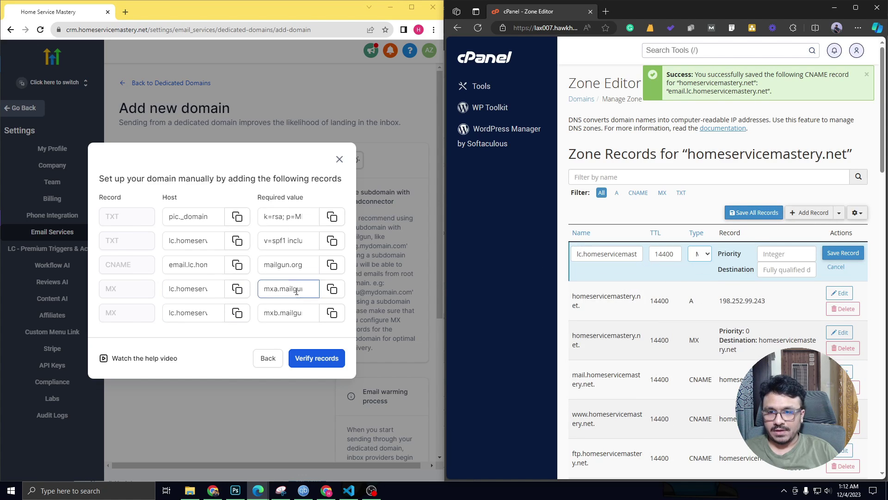
pyautogui.click(332, 289)
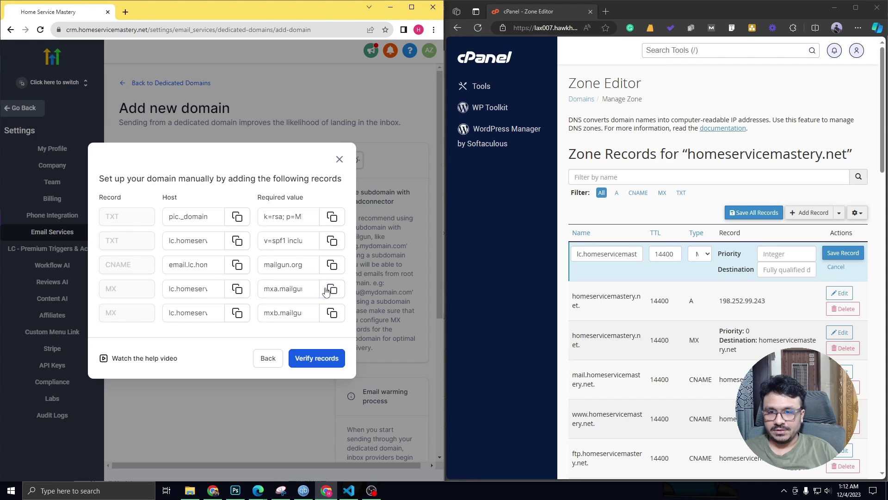
pyautogui.click(787, 270)
pyautogui.hotkey('ctrl', 'v')
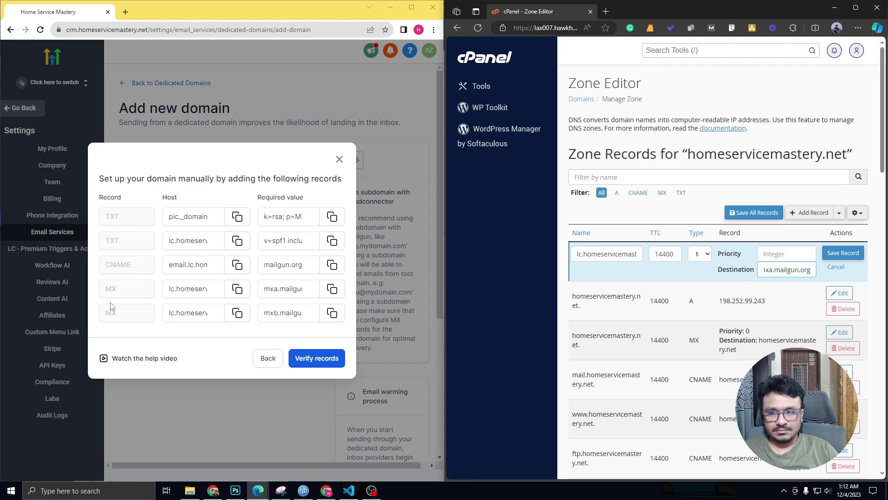
pyautogui.click(411, 7)
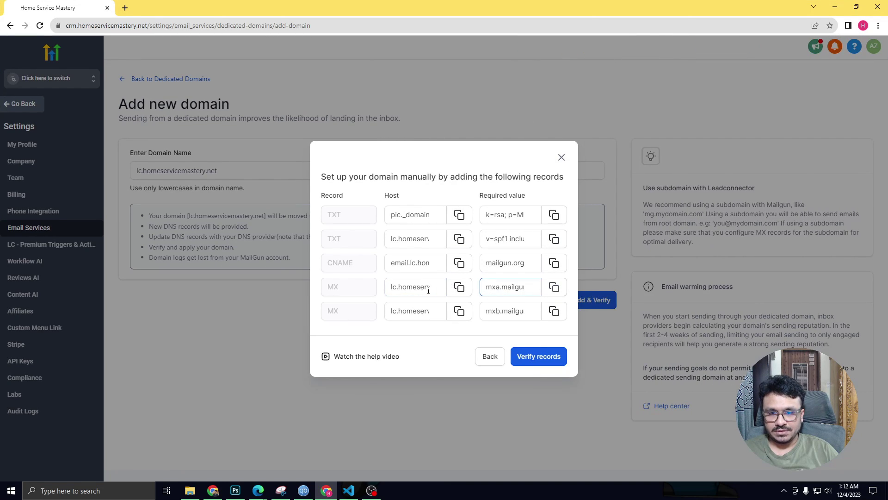
pyautogui.doubleClick(745, 12)
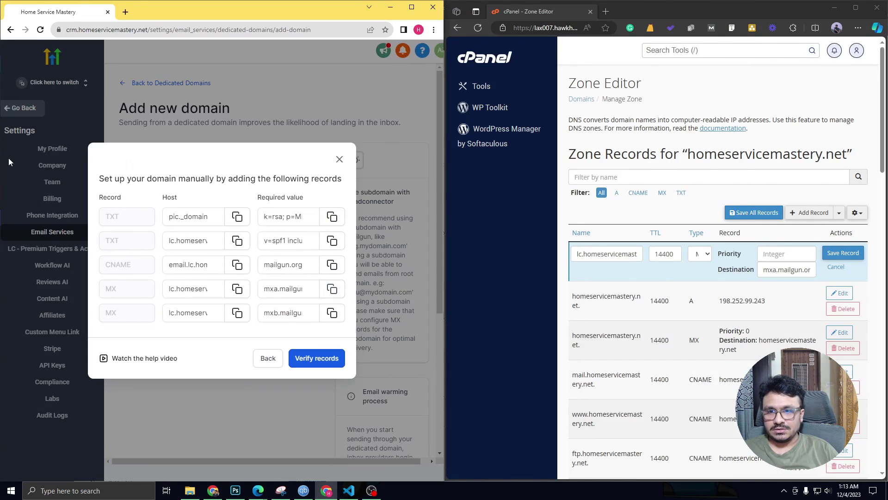
pyautogui.click(838, 254)
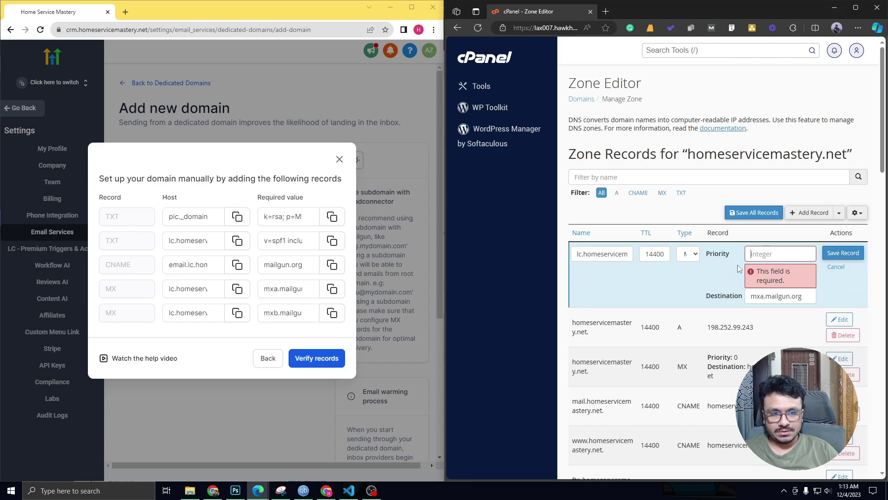
pyautogui.write('10')
pyautogui.click(843, 253)
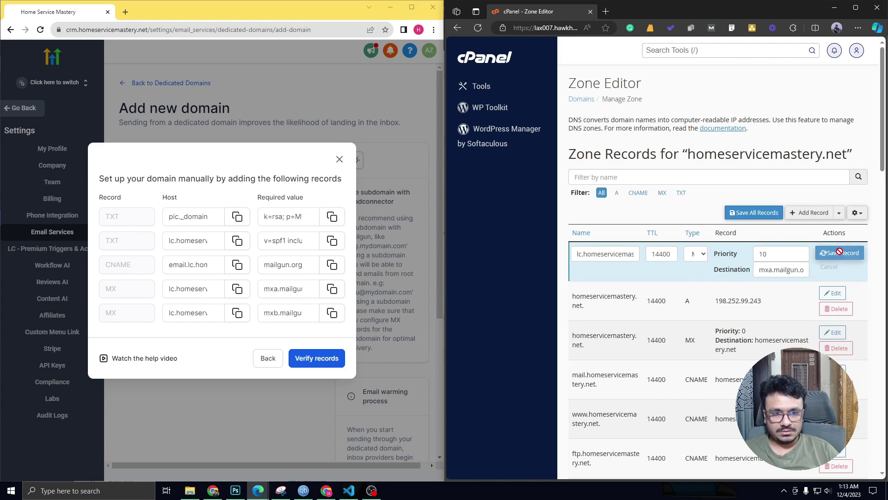
# Add the second MX record for lc.homeservicemastery.net to mxb.mailgun.org with priority 10
pyautogui.click(237, 313)
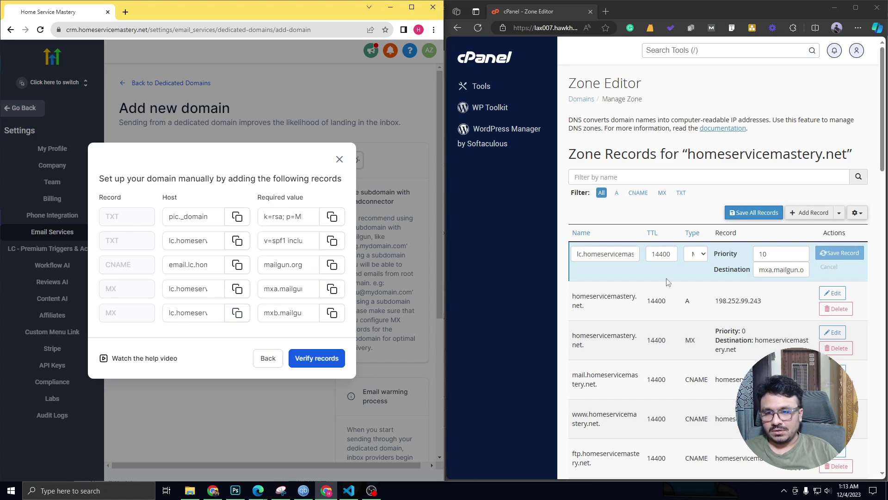
pyautogui.click(813, 212)
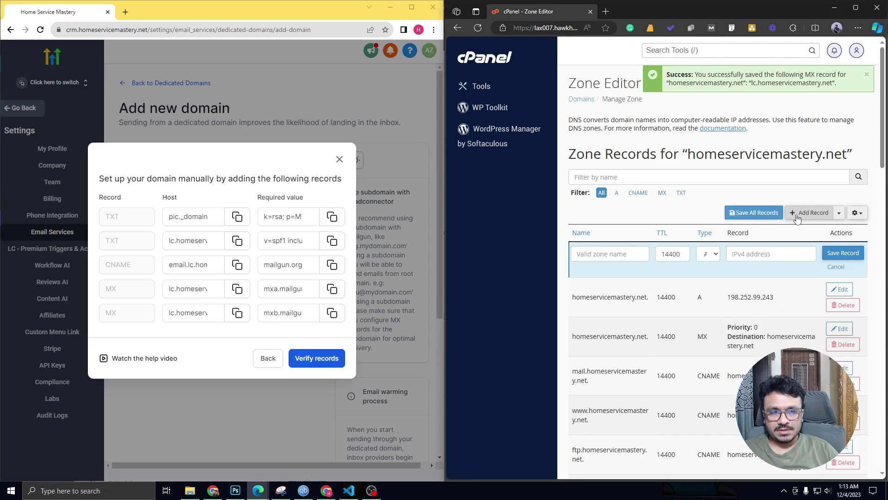
pyautogui.hotkey('ctrl', 'v')
pyautogui.click(707, 254)
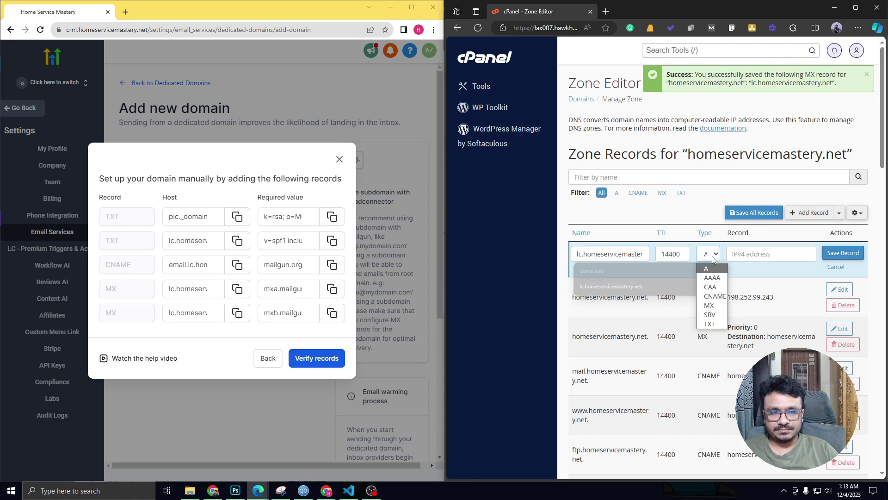
pyautogui.click(708, 314)
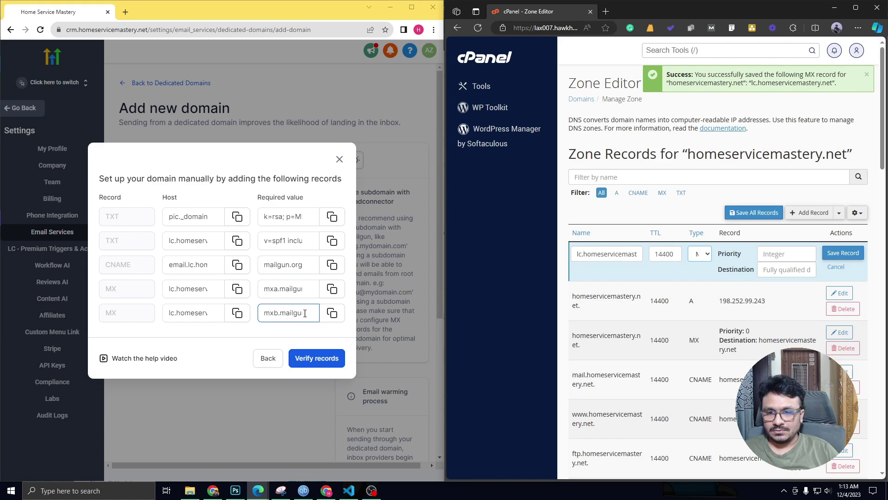
pyautogui.click(333, 312)
pyautogui.click(781, 272)
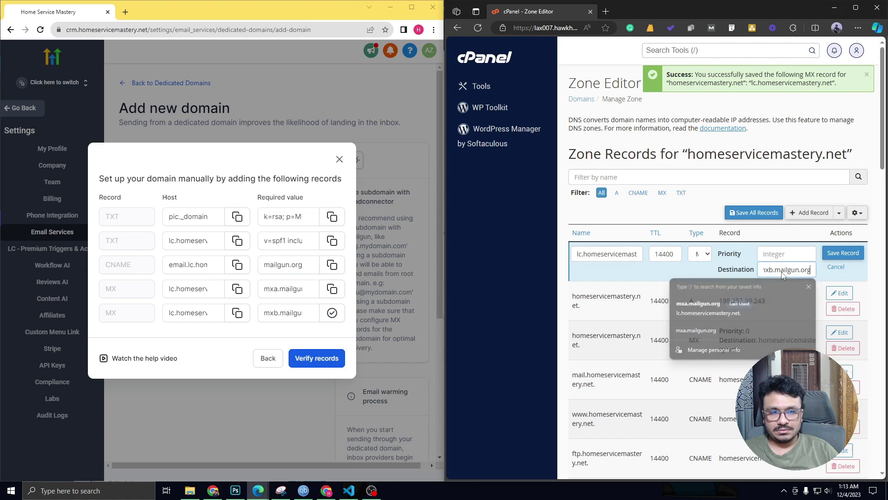
pyautogui.hotkey('ctrl', 'v')
pyautogui.click(747, 259)
pyautogui.write('10')
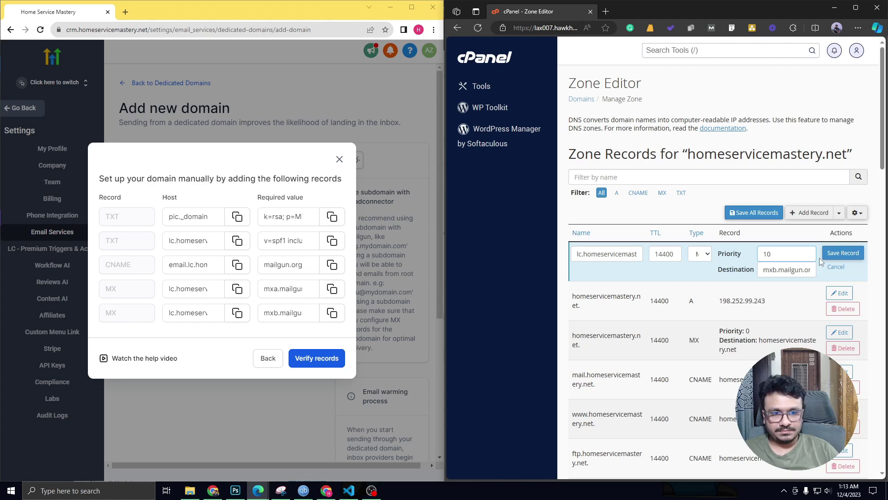
pyautogui.click(846, 253)
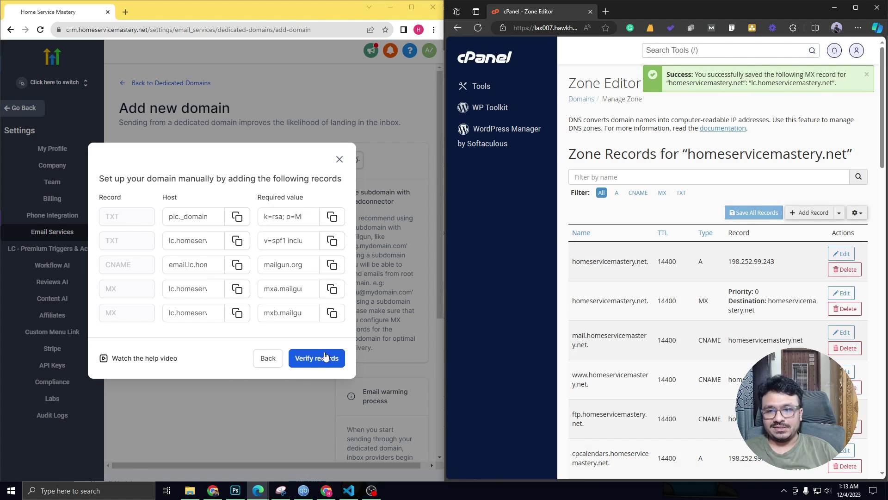
# Verify the five DNS records in GoHighLevel and return to the Dedicated Domains list
pyautogui.click(325, 356)
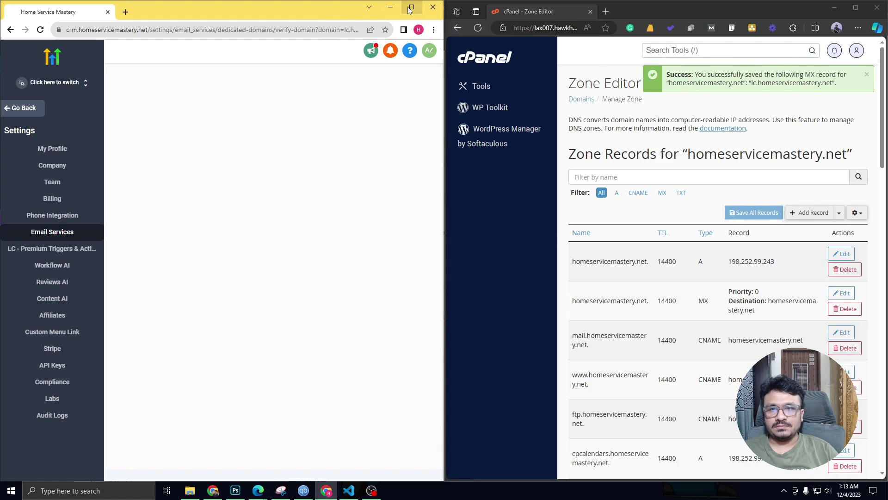
pyautogui.click(411, 7)
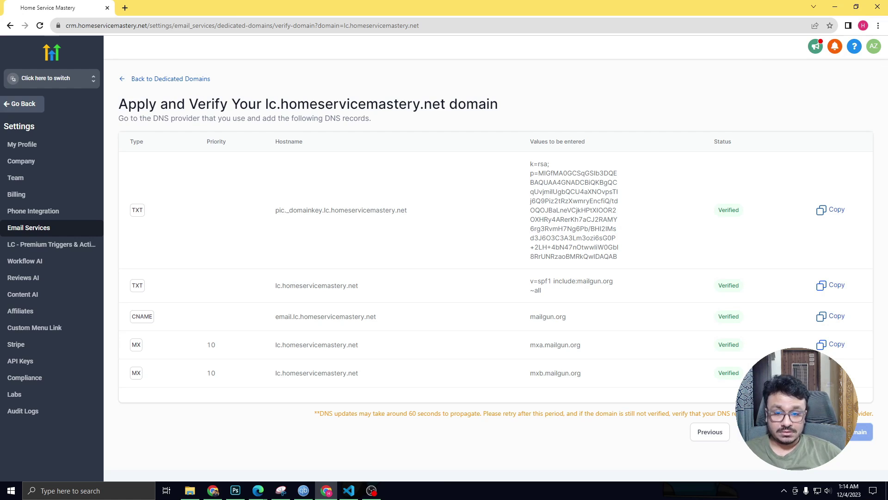
pyautogui.click(127, 83)
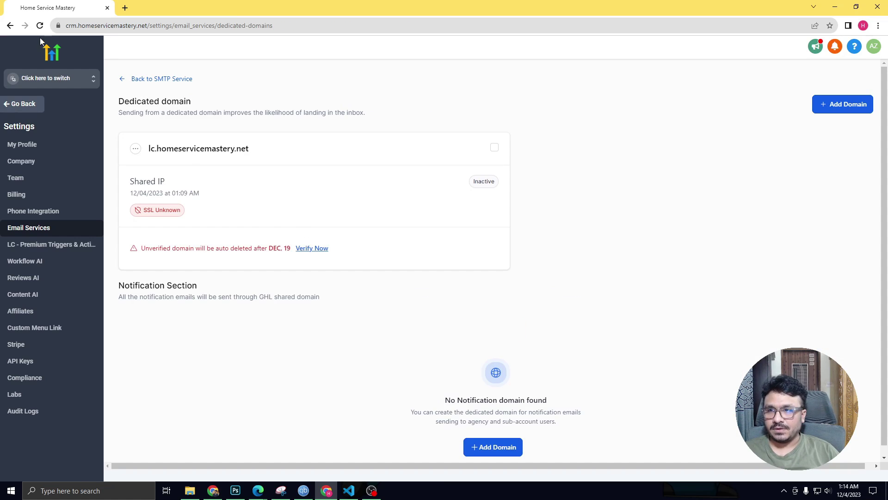
# Reload the Dedicated domain page to refresh lc.homeservicemastery.net's status
pyautogui.press('F5')
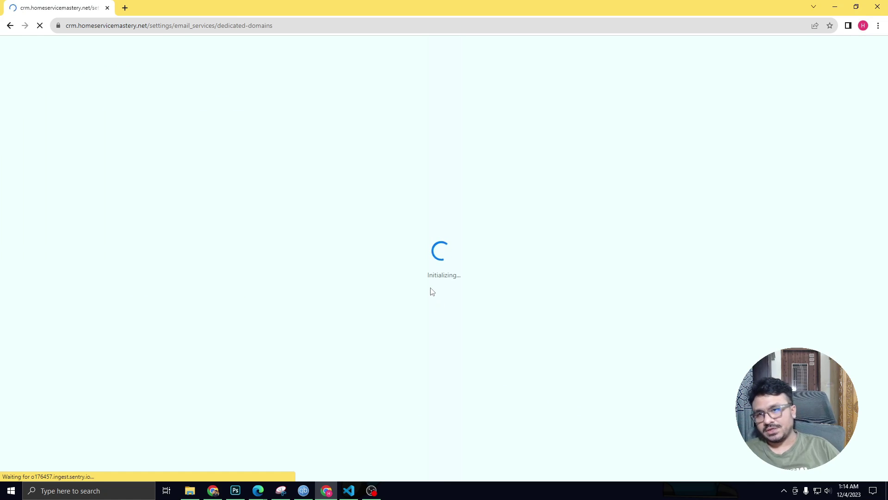